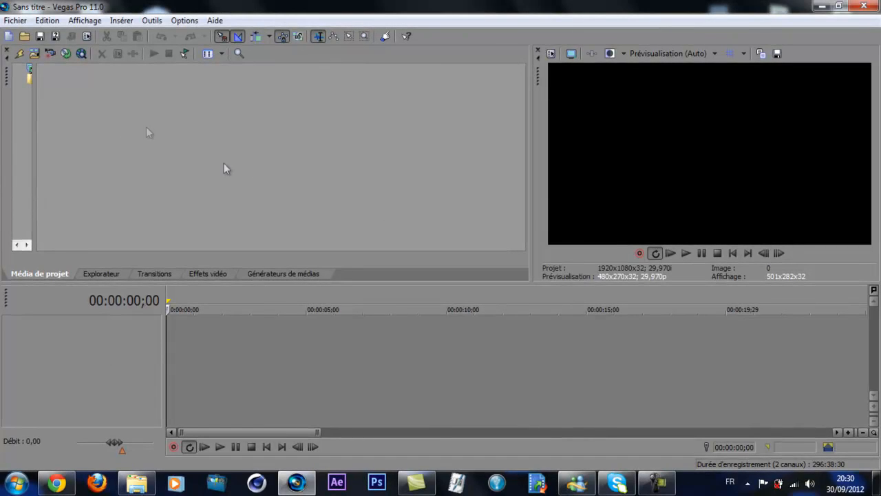
Create a new project with the HDV 720-30p (1280x720; 29,970 ips) template and full-resolution rendering quality set to Optimisée.
click(12, 22)
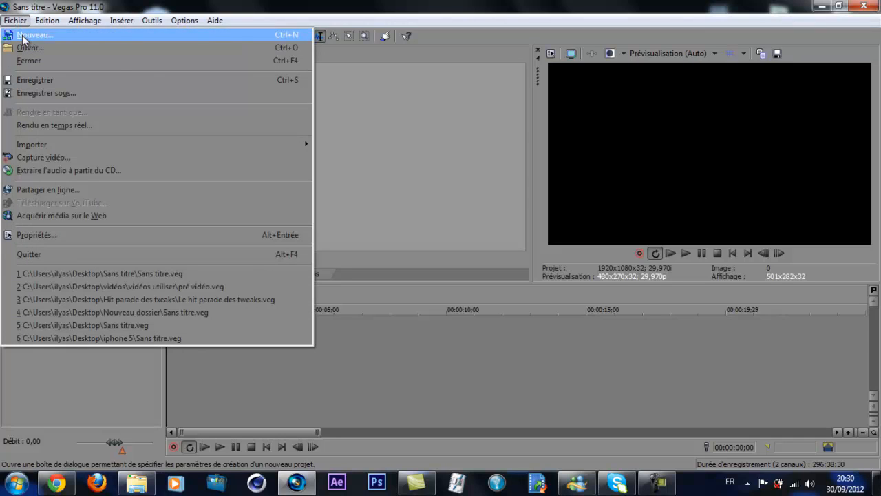
click(26, 35)
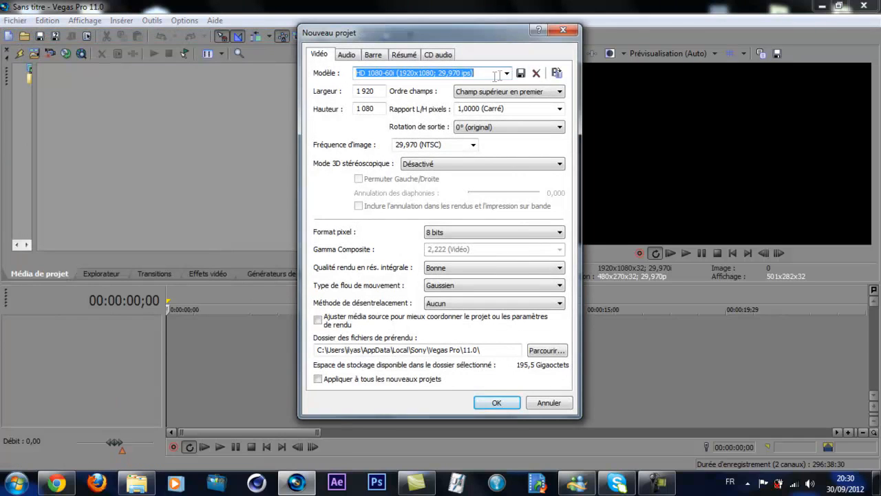
click(507, 73)
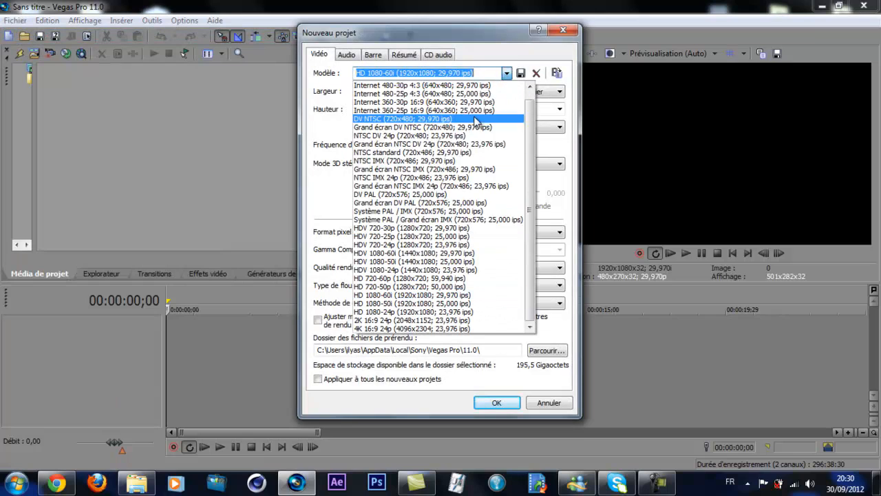
click(431, 228)
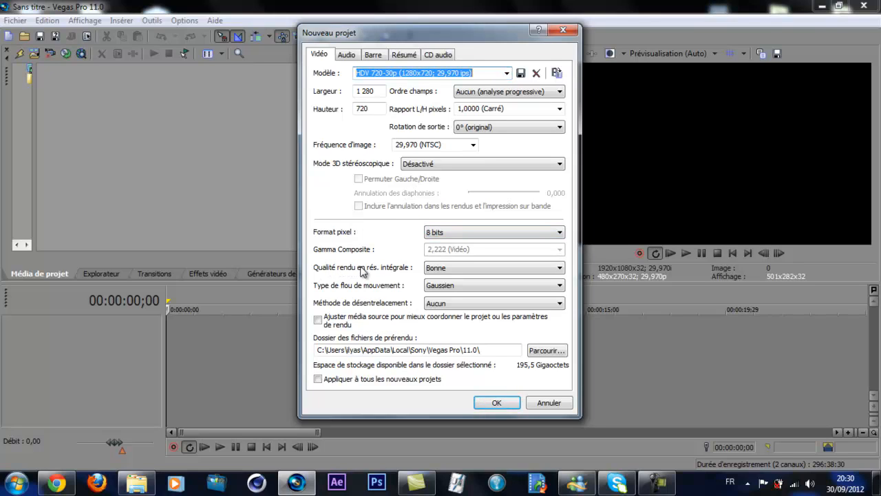
click(439, 273)
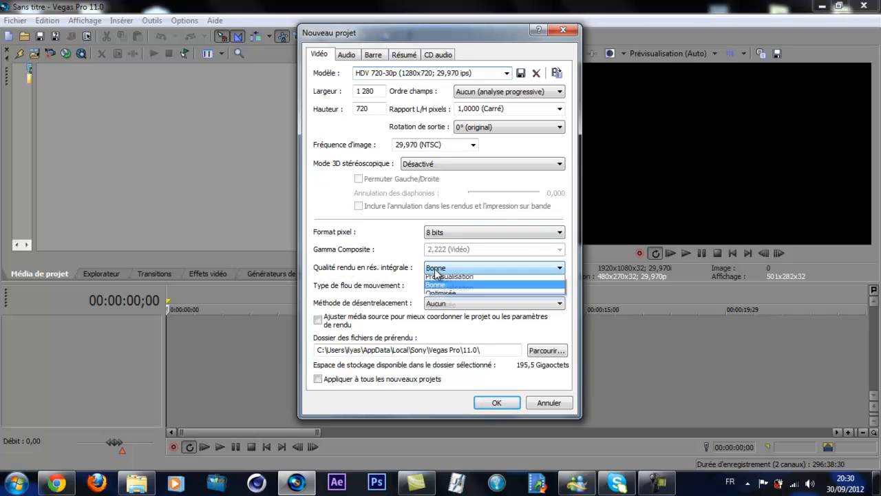
click(454, 305)
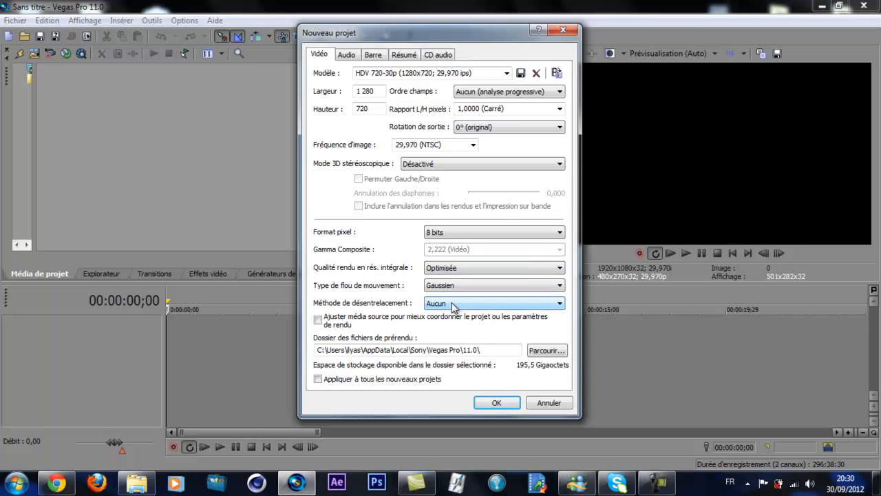
click(503, 405)
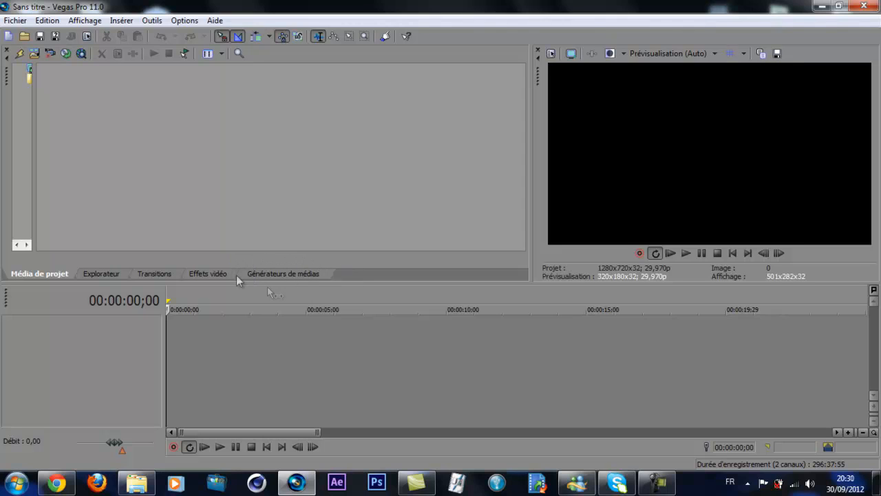
Add a default Titres & Texte Sony title at the timeline's start, enable animation of its text, and clear the sample text.
click(285, 275)
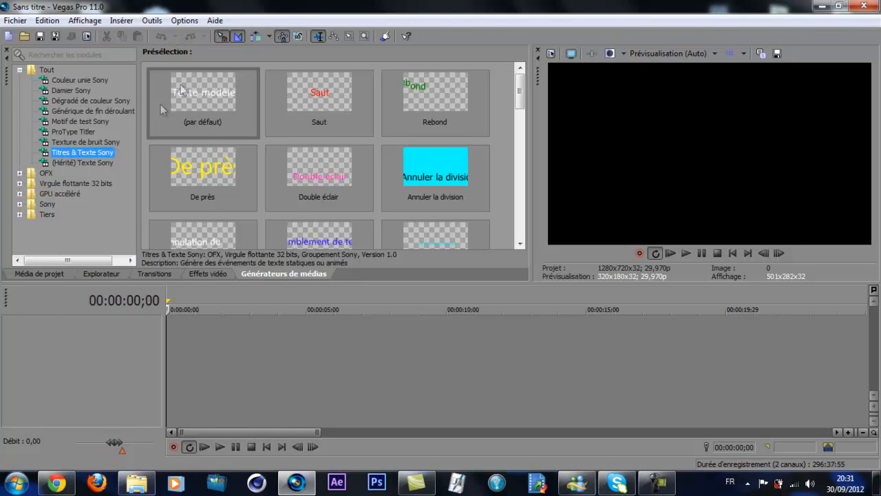
drag(200, 96, 180, 343)
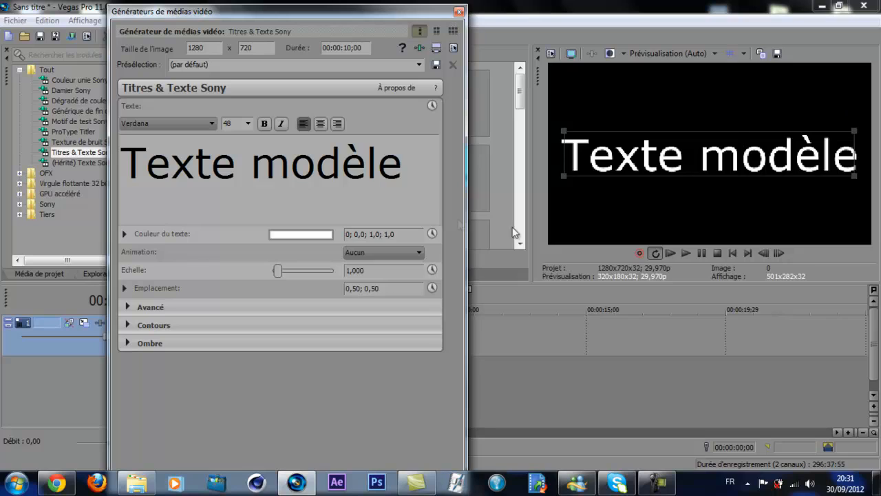
click(431, 107)
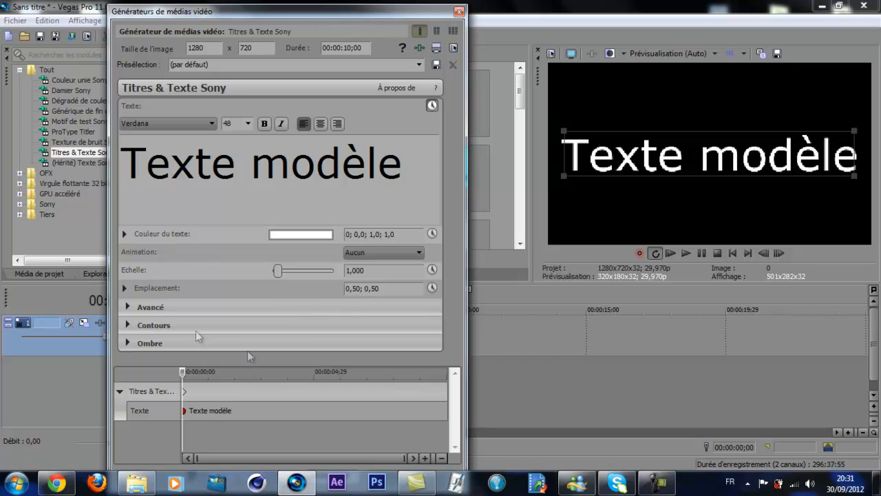
drag(417, 176, 24, 130)
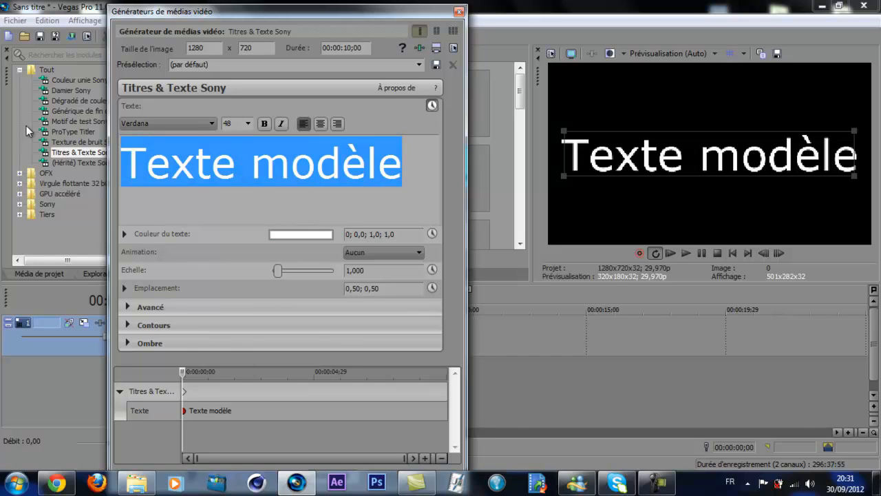
key(Delete)
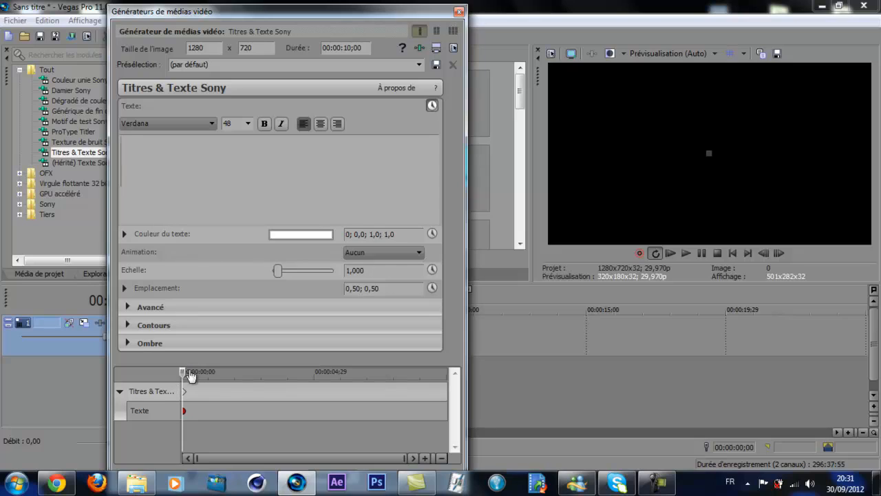
Build the first letters with successive, closely spaced text keyframes reading "i", "il" and "ily".
drag(184, 375, 188, 373)
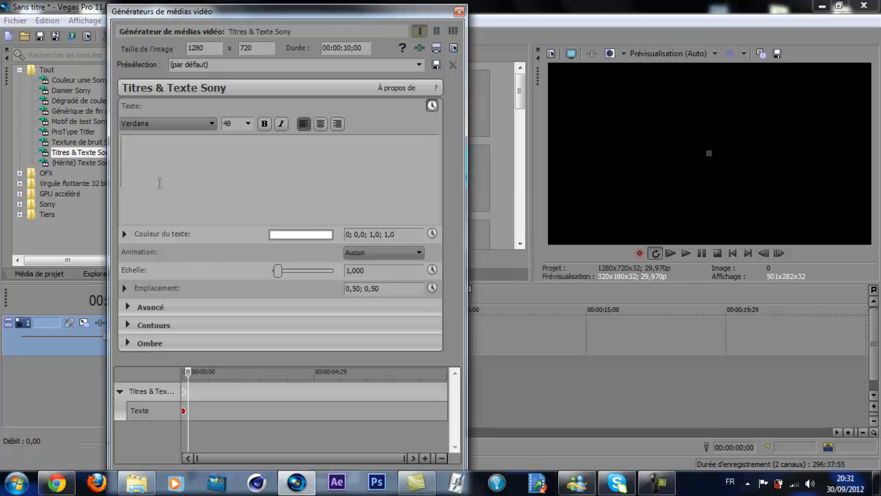
text(i)
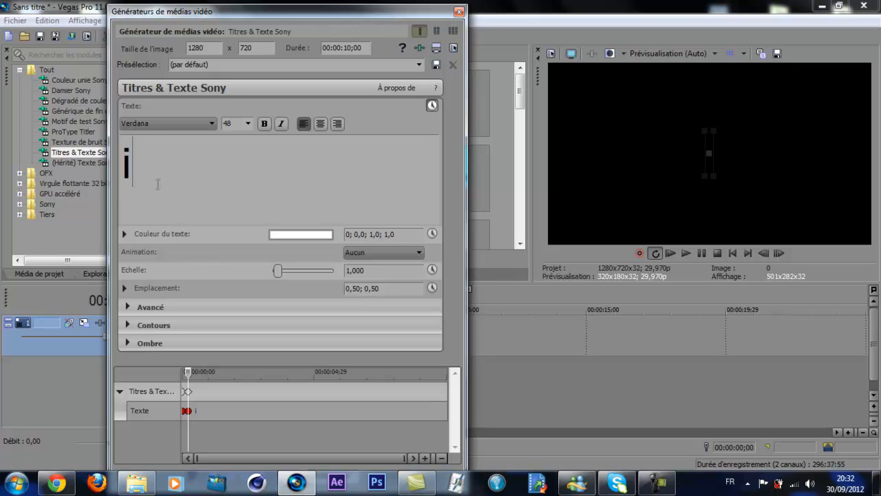
drag(190, 375, 194, 373)
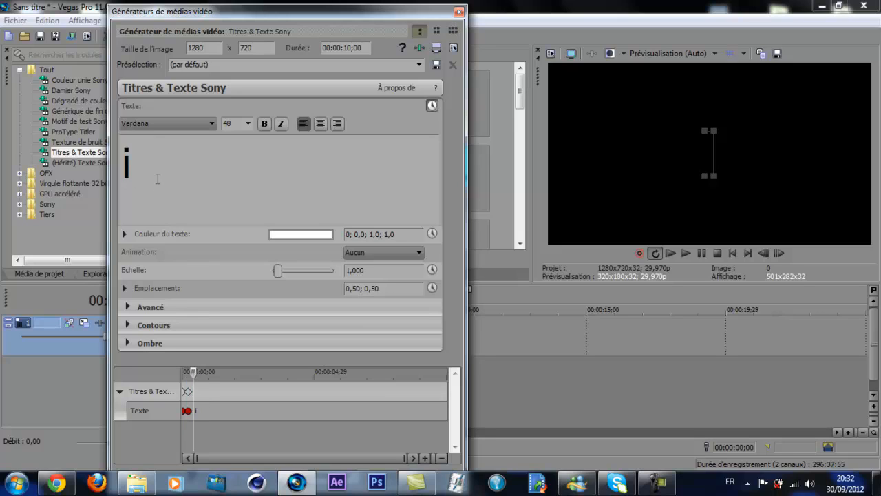
text(l)
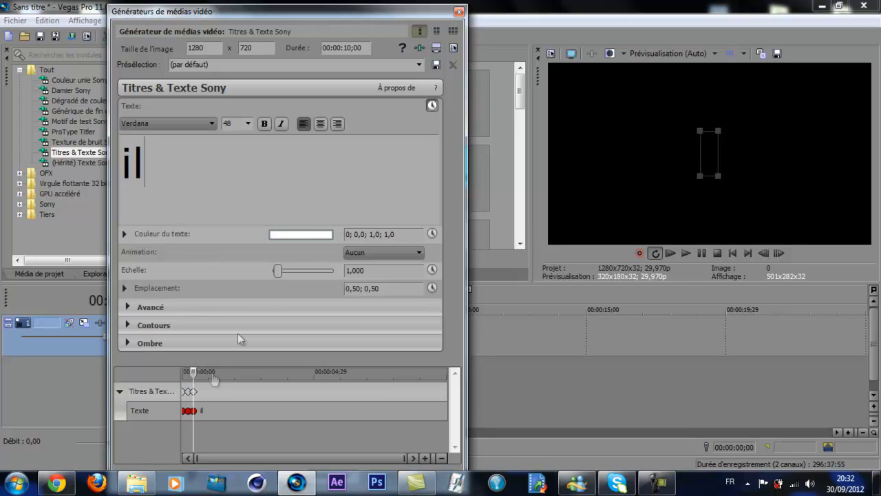
drag(193, 375, 200, 375)
click(161, 192)
text(y)
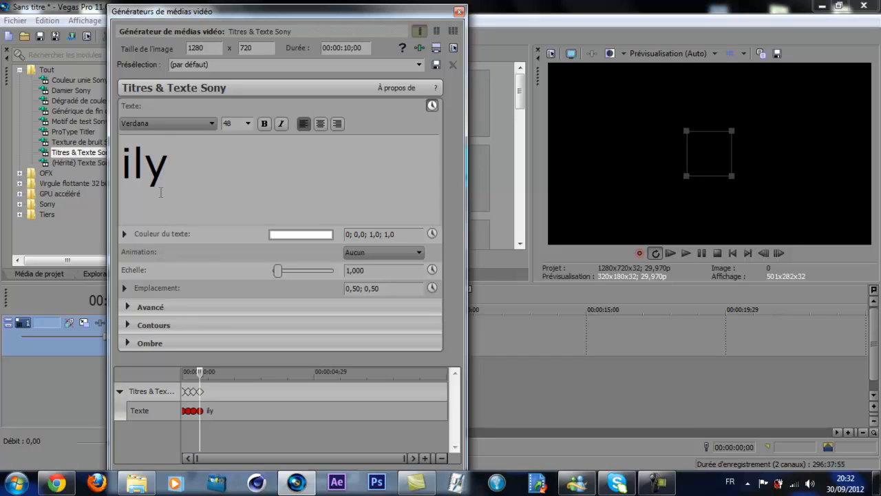
Add three more evenly spaced text keyframes, appending the letters "a", "s" and "u" one at a time.
drag(199, 372, 206, 375)
text(a)
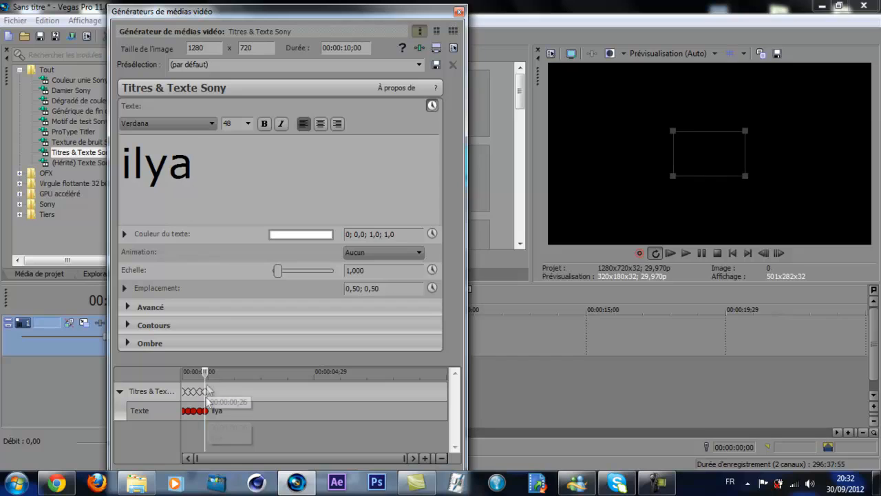
drag(206, 373, 211, 375)
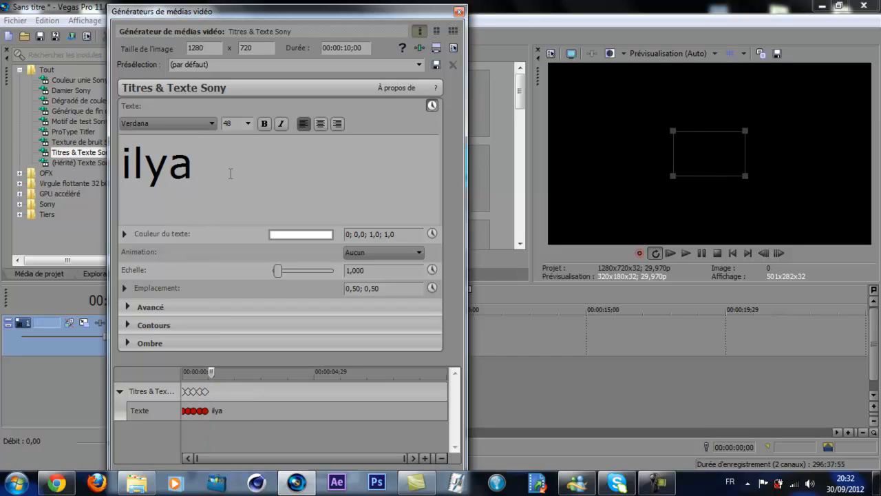
text(s)
drag(212, 375, 217, 374)
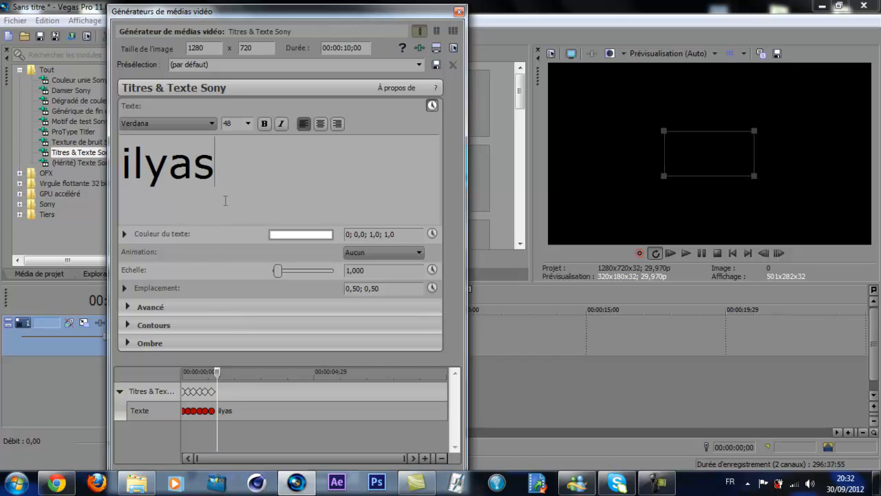
text(u)
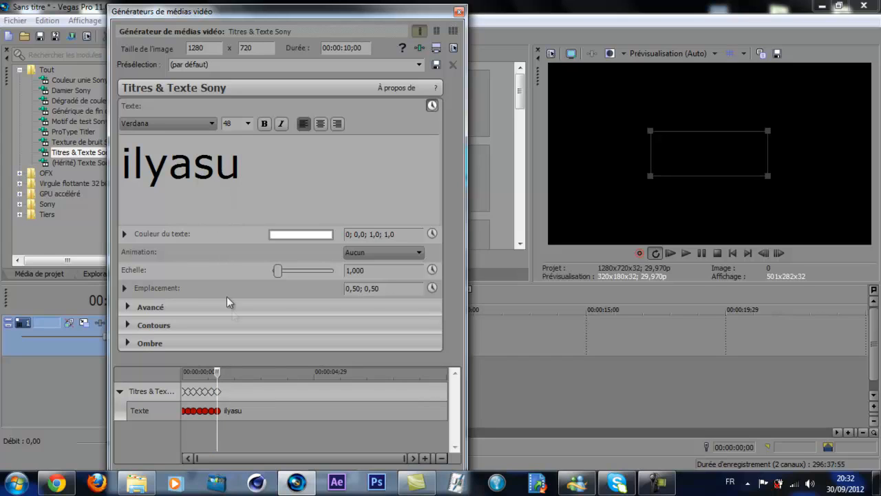
Complete the title with two further text keyframes that append "r" and "f", and close the media generator.
drag(218, 372, 221, 374)
text(r)
drag(221, 372, 228, 372)
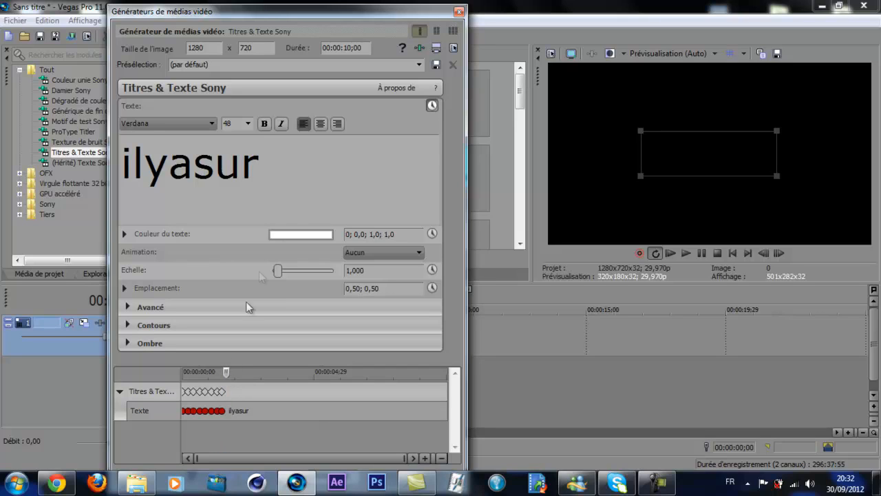
click(263, 165)
text(f)
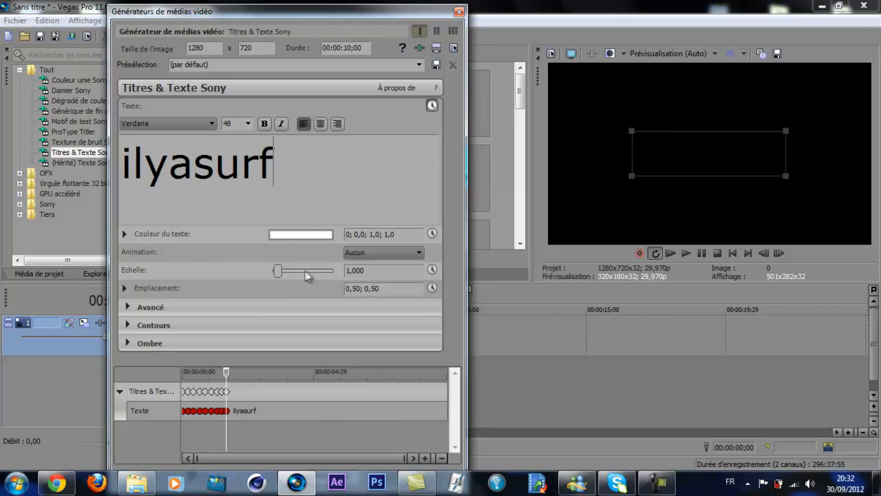
click(458, 12)
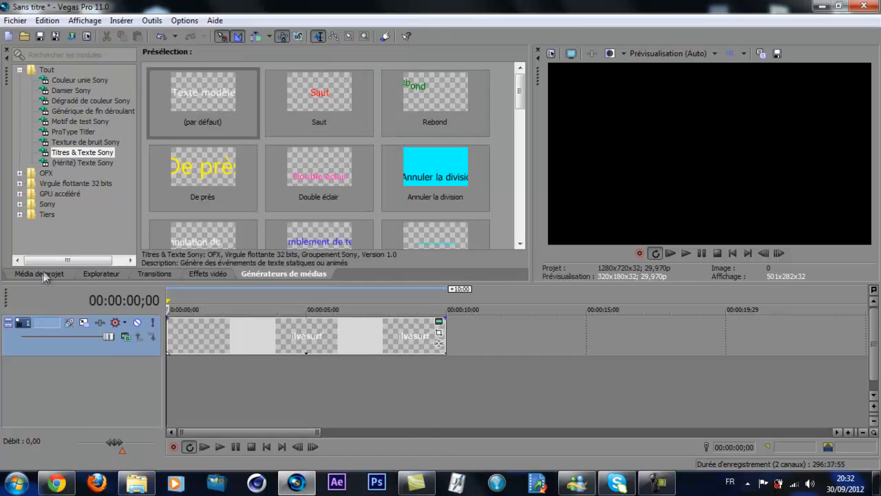
Import the Clavier 1 - MrBoubou13al MP3 from the Sound effects package folder and place it under the title at the timeline's start.
click(43, 273)
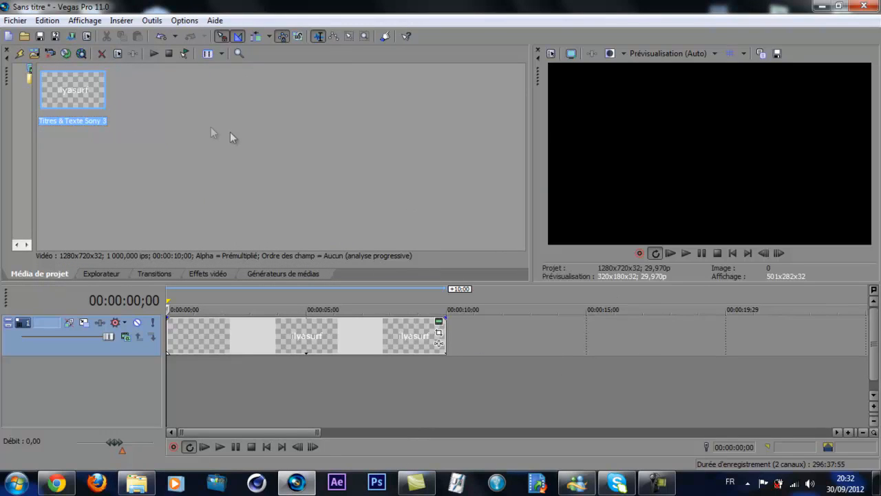
click(141, 481)
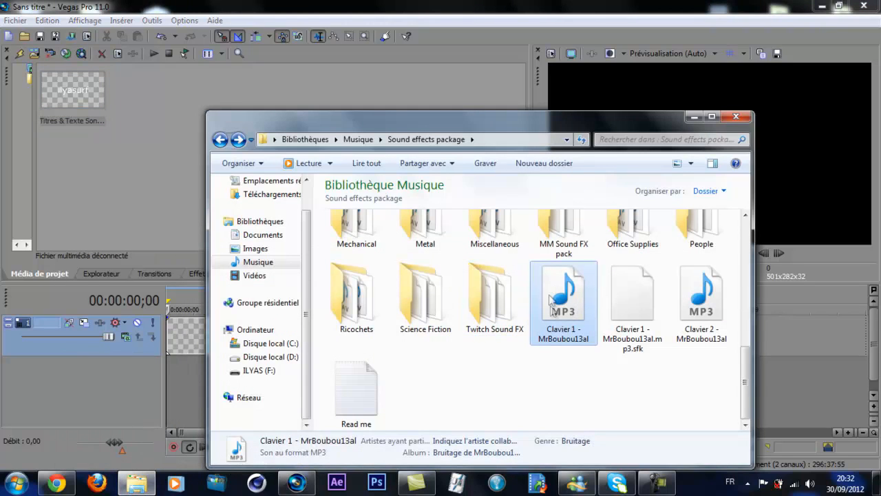
drag(568, 324, 163, 197)
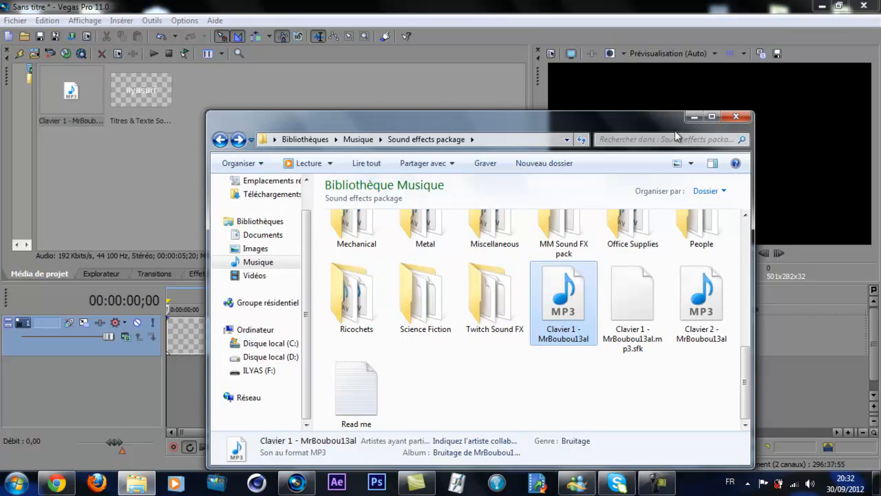
click(689, 118)
drag(73, 96, 166, 362)
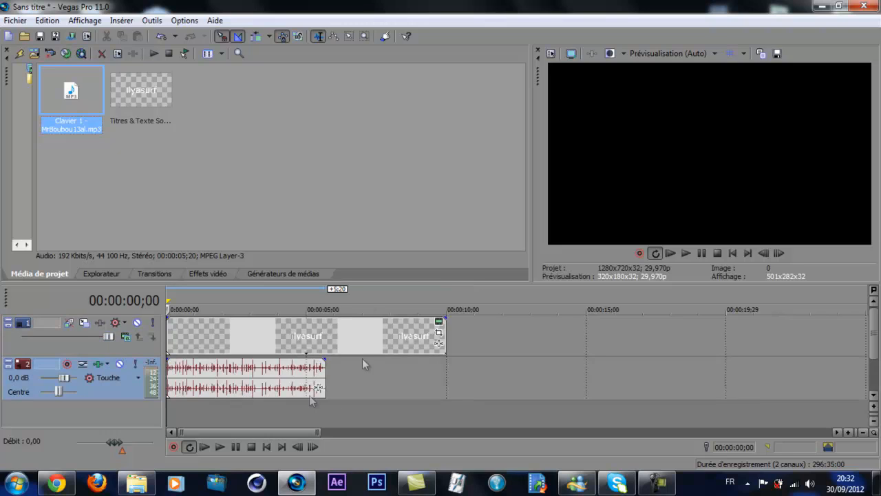
Play the title animation with the keyboard sound from the start to check how they match.
click(689, 254)
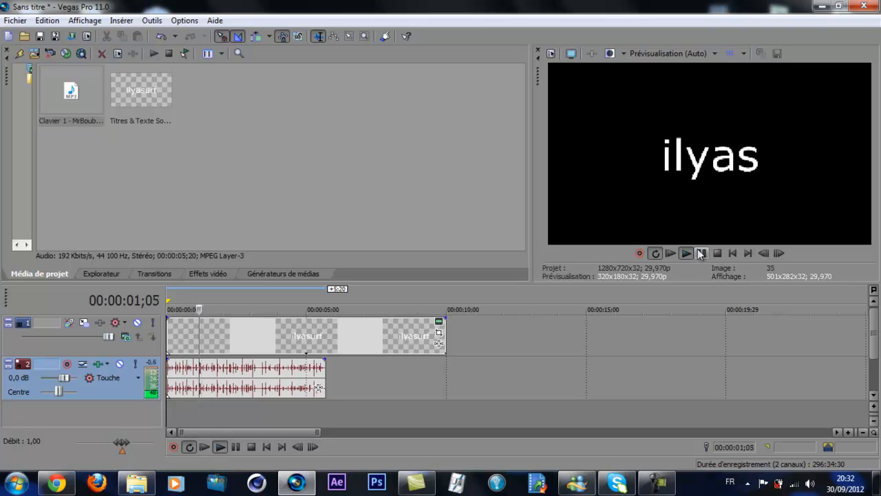
click(702, 253)
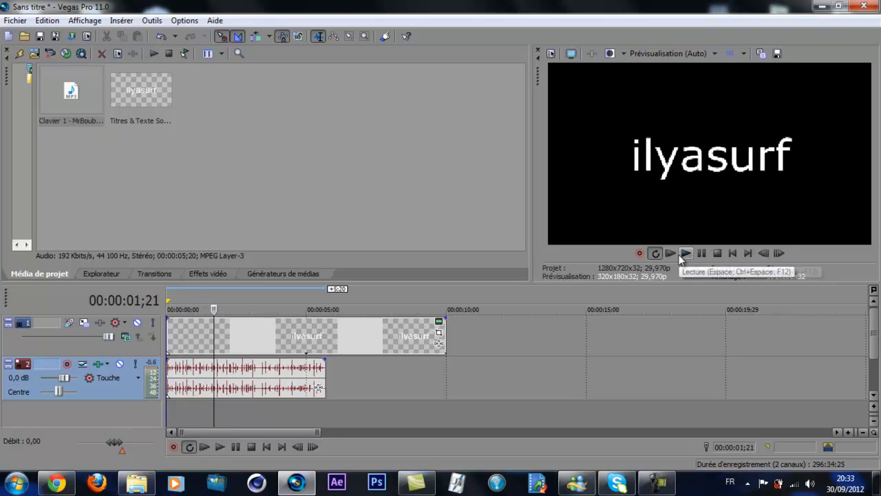
click(674, 254)
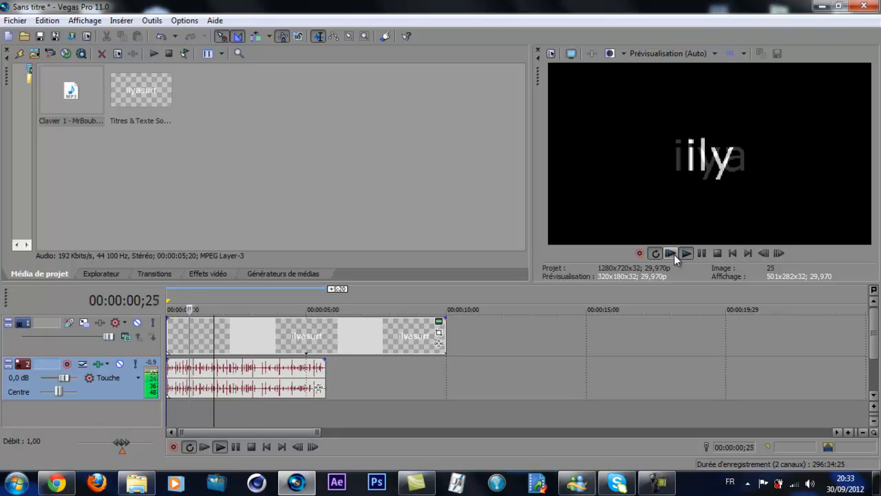
click(674, 254)
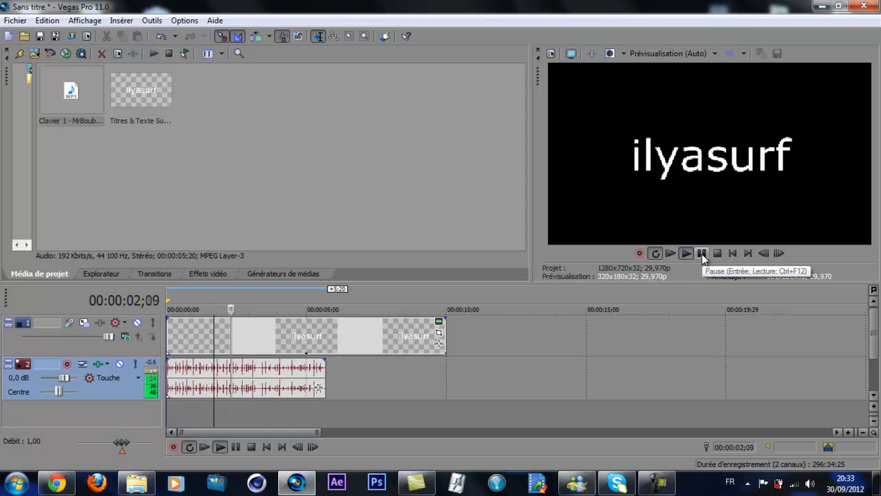
click(701, 253)
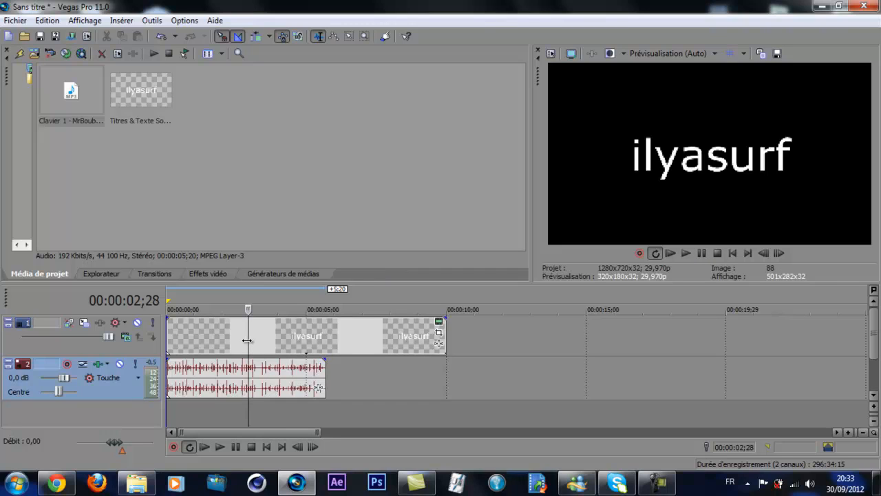
Split the keyboard sound at 00:00:01;23, delete the part after the cut, and play the result from the start.
drag(246, 340, 208, 345)
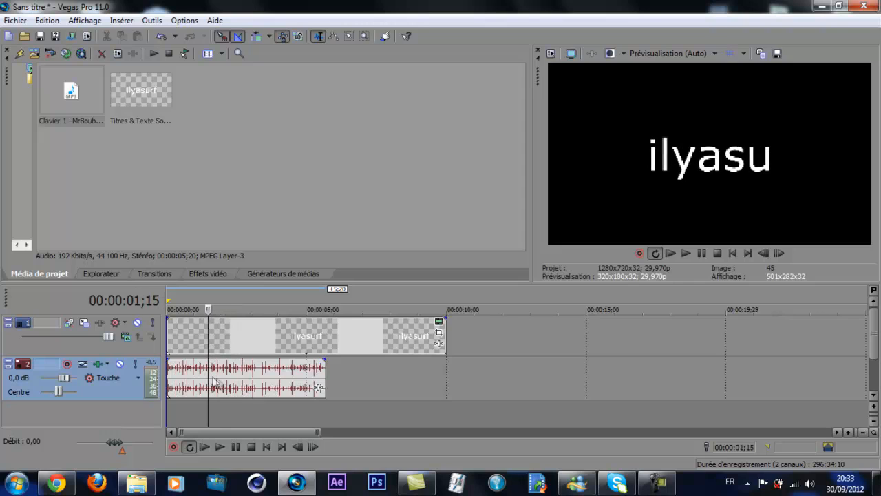
drag(208, 374, 213, 374)
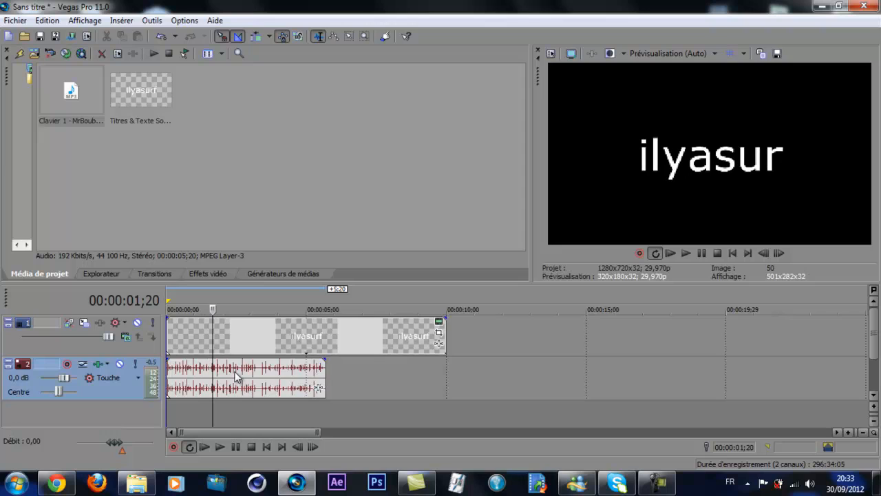
click(234, 375)
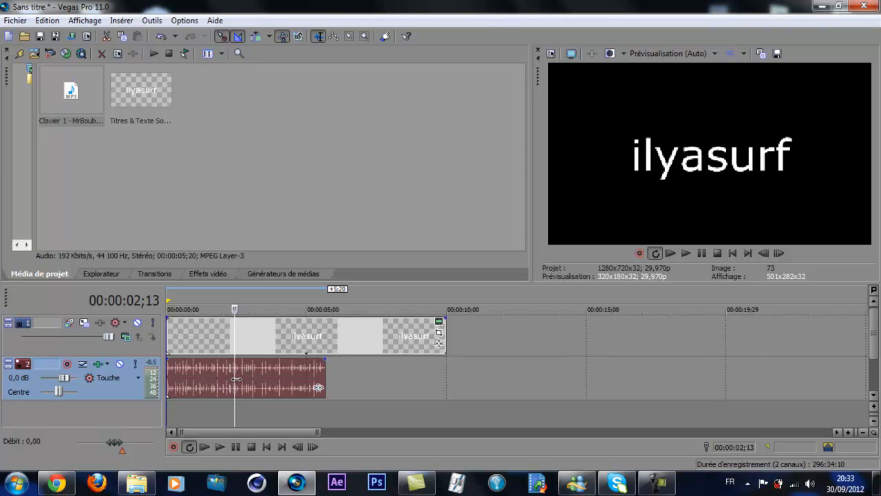
drag(235, 378, 225, 380)
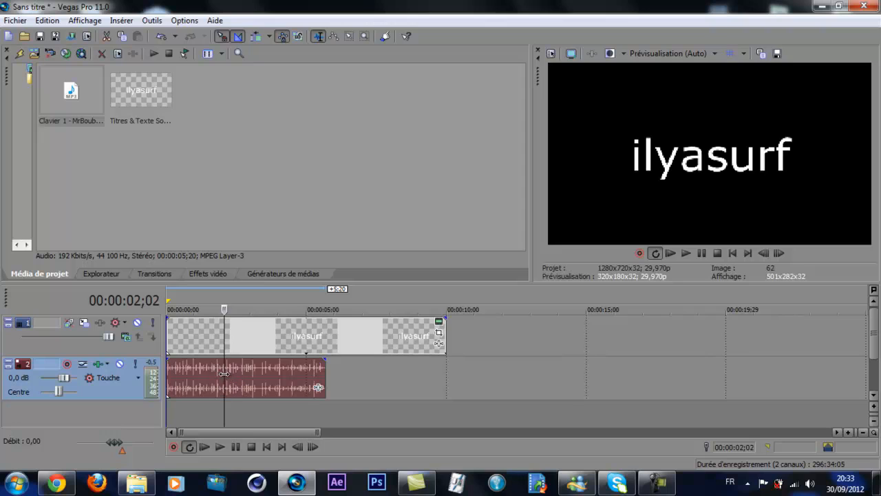
mouse_move(225, 373)
mouse_down()
mouse_move(206, 370)
mouse_move(225, 369)
mouse_move(216, 370)
mouse_up()
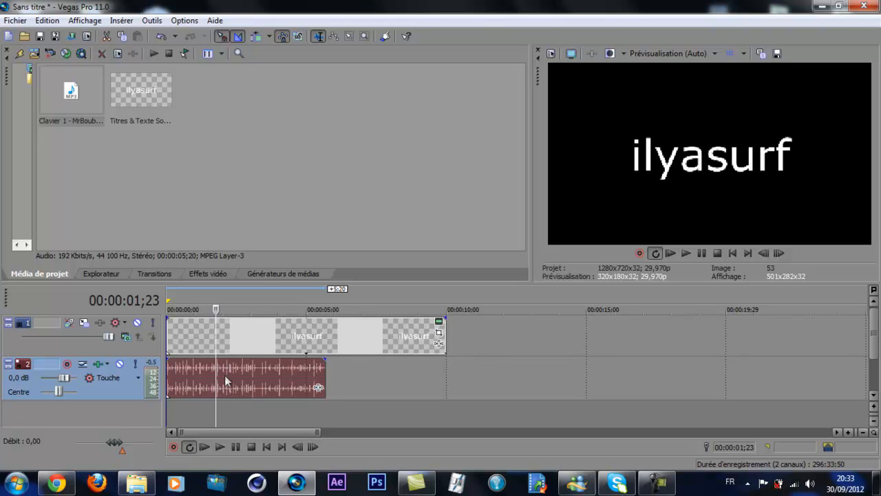
key(s)
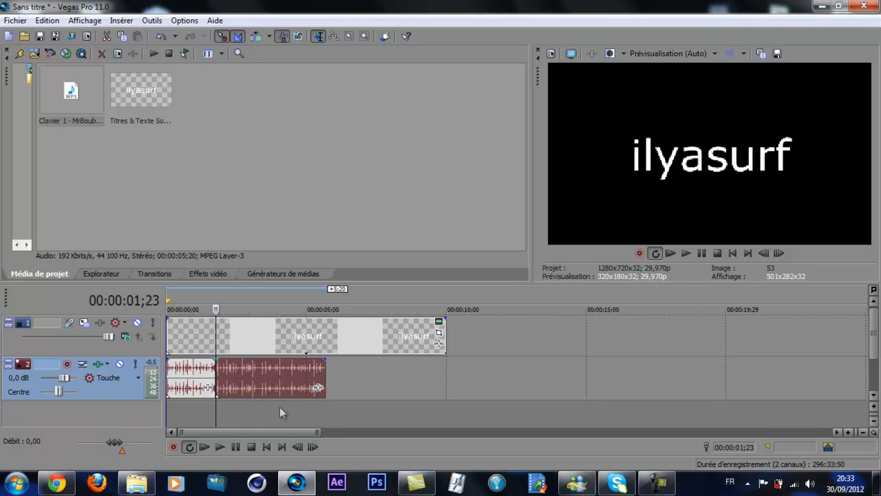
right_click(266, 374)
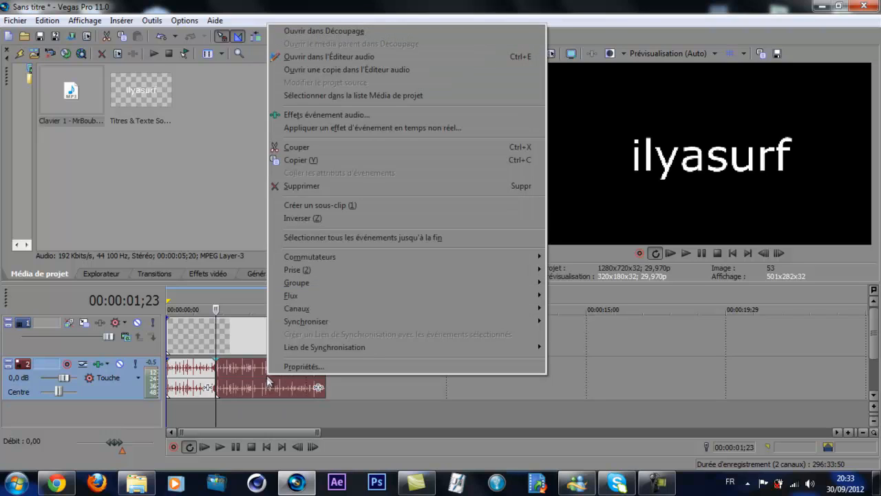
click(306, 186)
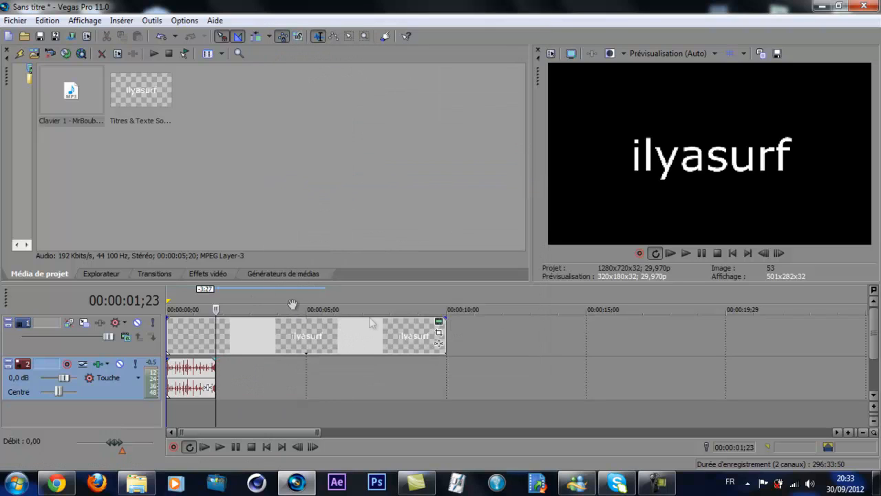
click(671, 252)
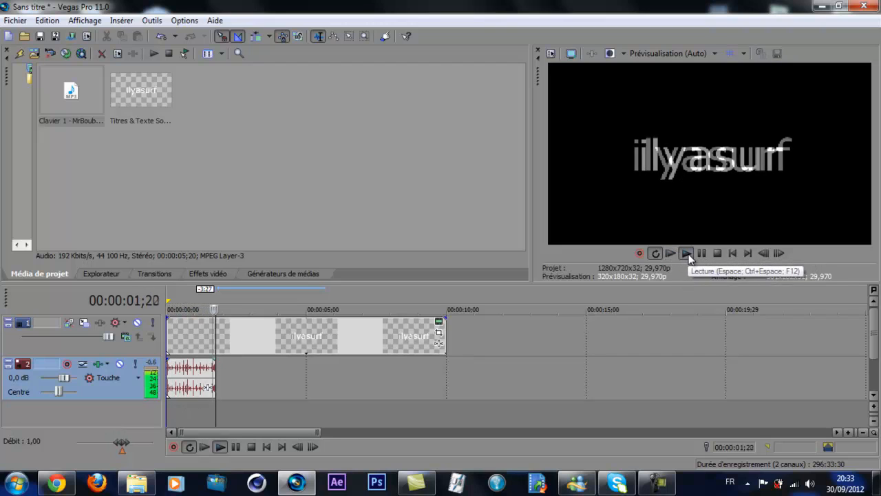
click(701, 252)
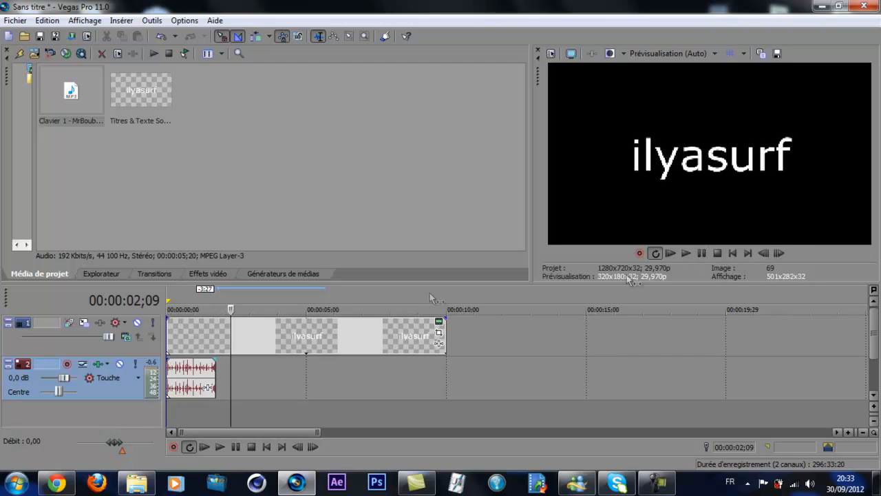
Shorten the title event by about 4;04 from its end and play the project from the start.
drag(229, 347, 214, 340)
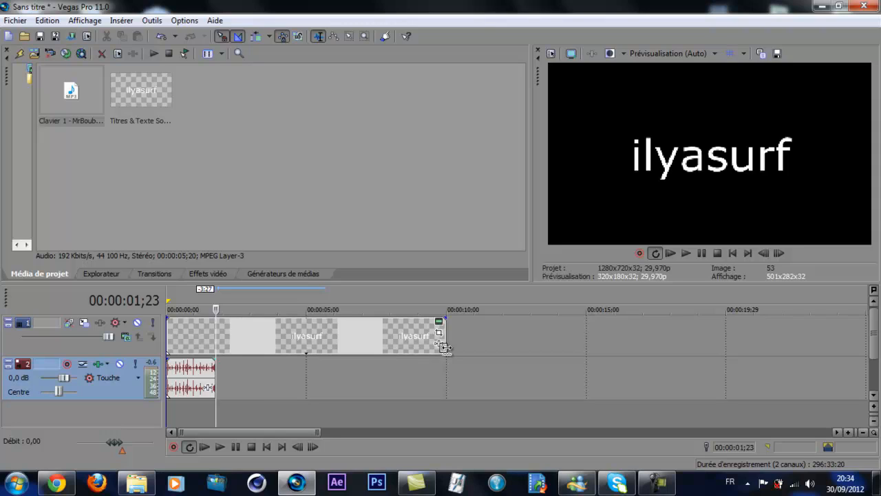
mouse_move(444, 346)
mouse_down()
mouse_move(212, 348)
mouse_move(555, 346)
mouse_move(284, 347)
mouse_move(339, 342)
mouse_move(328, 343)
mouse_up()
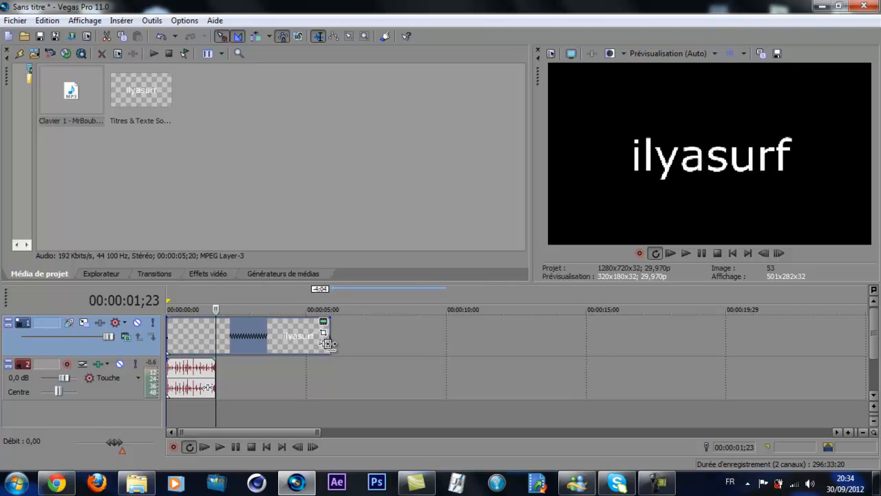
click(669, 253)
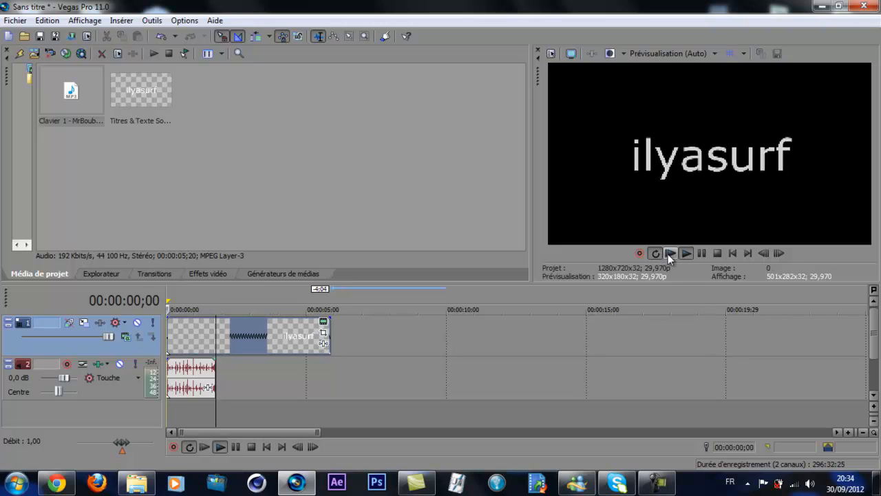
click(701, 254)
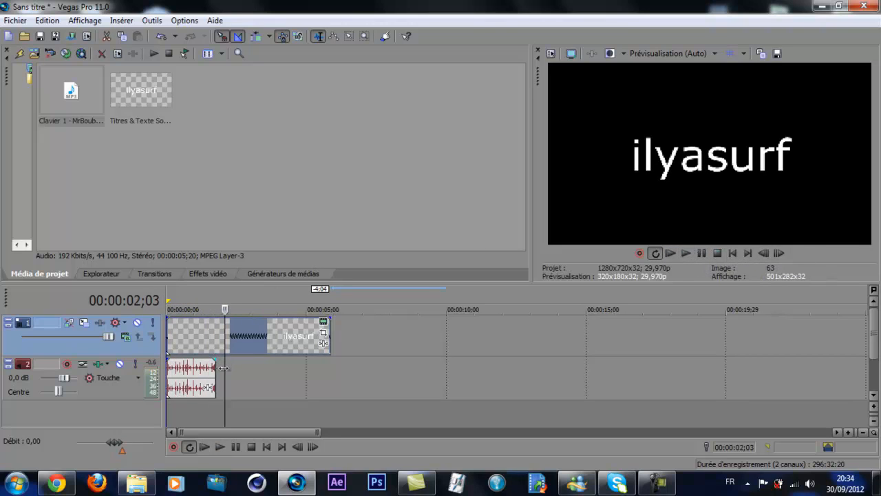
Split the keyboard sound at 00:00:01;02 and delete the part after the cut.
drag(224, 368, 197, 372)
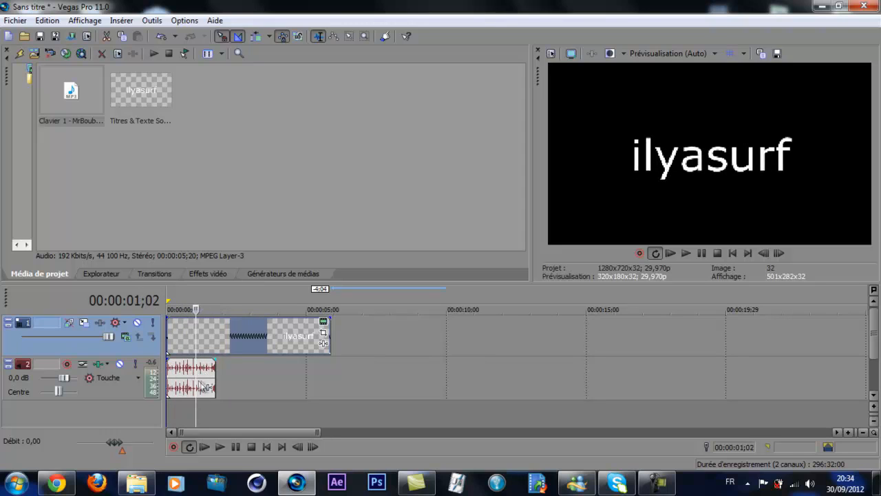
click(202, 377)
drag(197, 377, 196, 377)
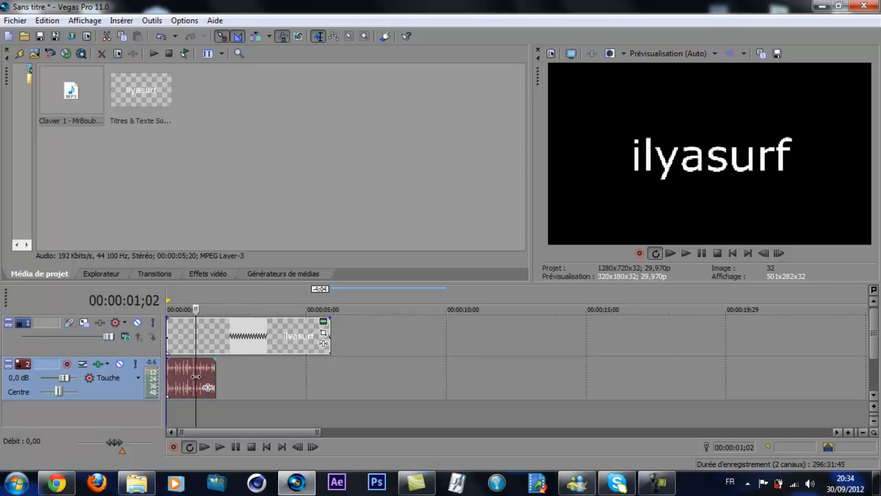
key(s)
right_click(203, 386)
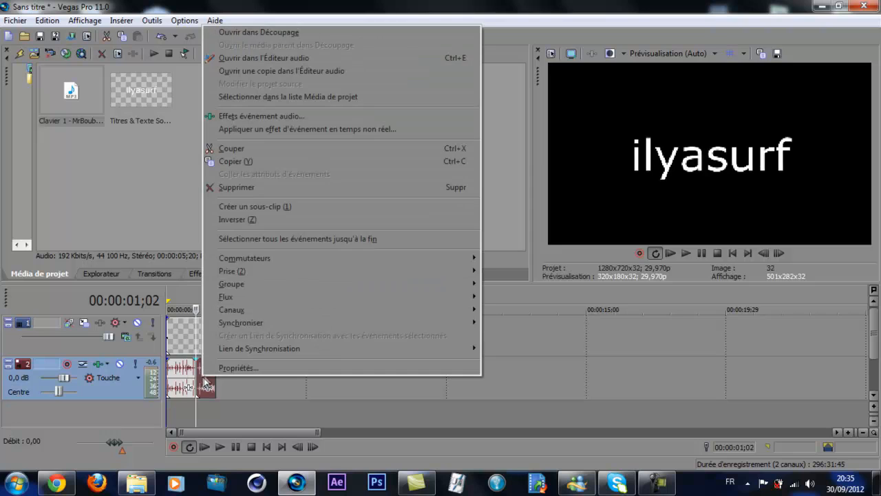
click(281, 188)
Split the title event at 00:00:02;04, delete the part after the cut, and play the result from the start.
click(226, 339)
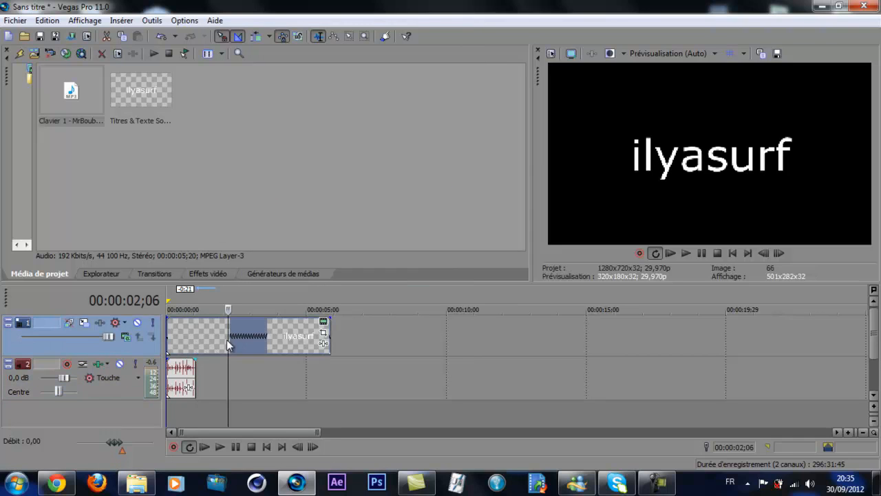
mouse_move(227, 345)
mouse_down()
mouse_move(181, 341)
mouse_move(226, 339)
mouse_up()
right_click(227, 340)
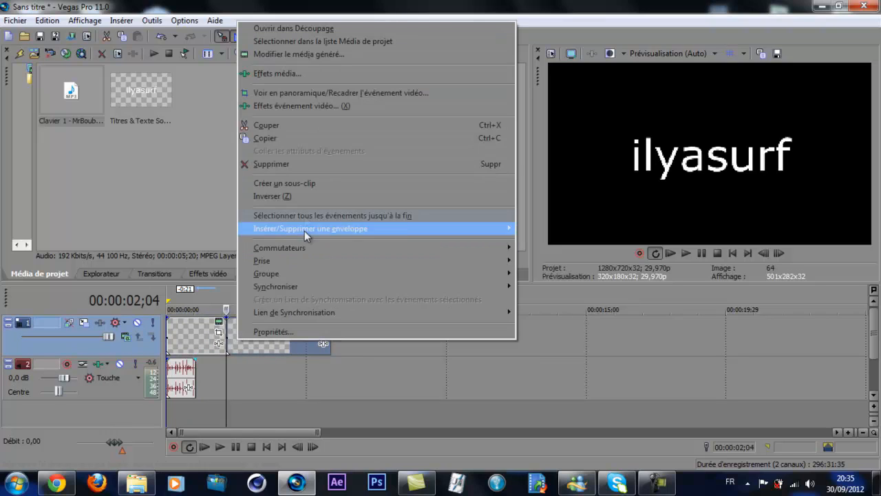
click(296, 164)
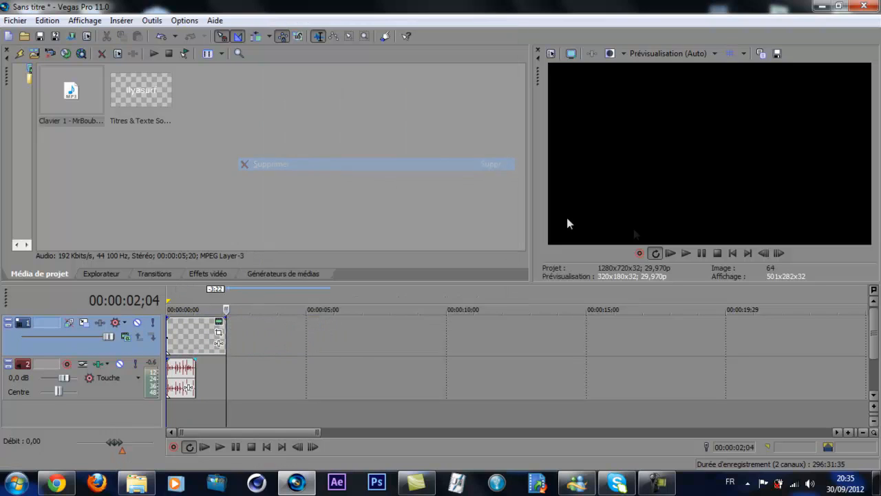
click(671, 252)
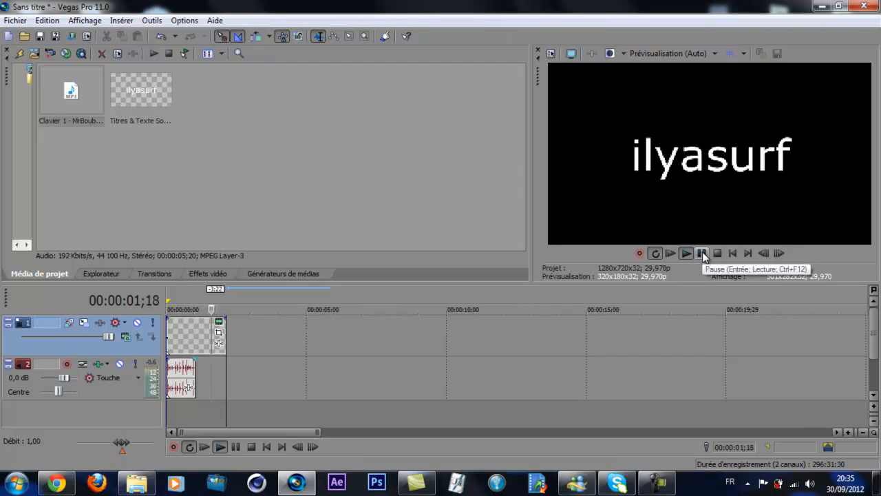
click(702, 253)
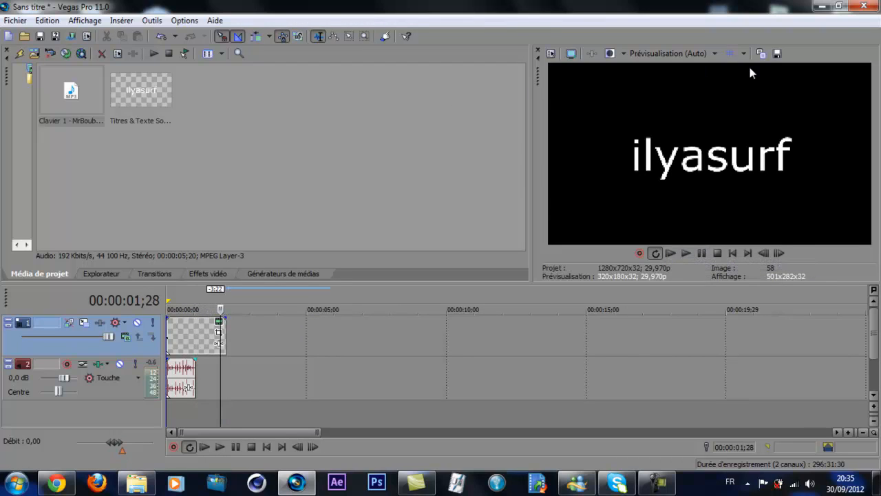
click(821, 6)
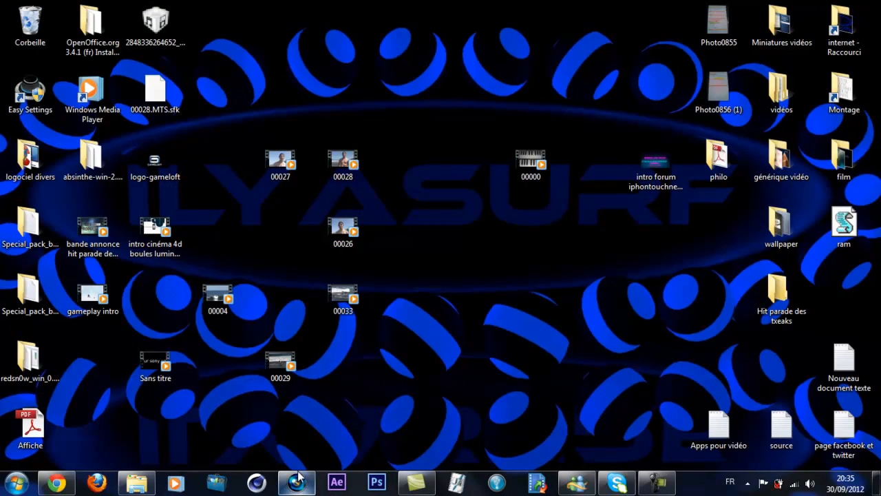
mouse_move(313, 490)
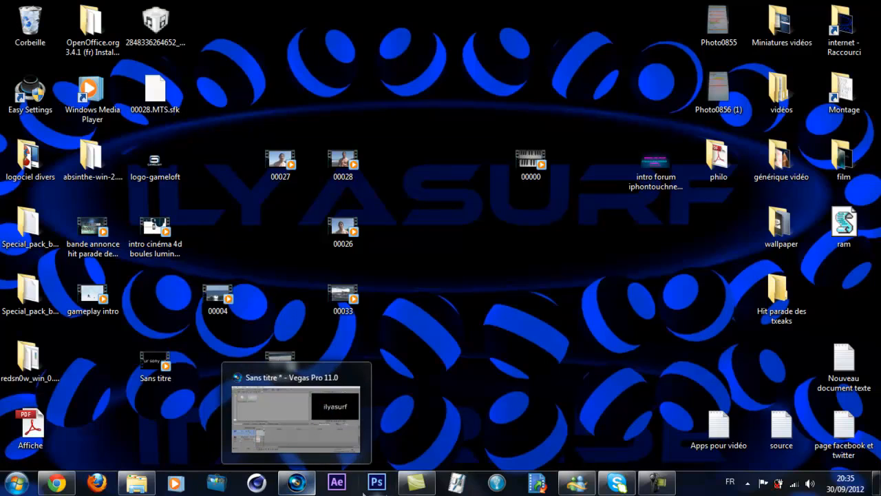
click(418, 488)
click(418, 487)
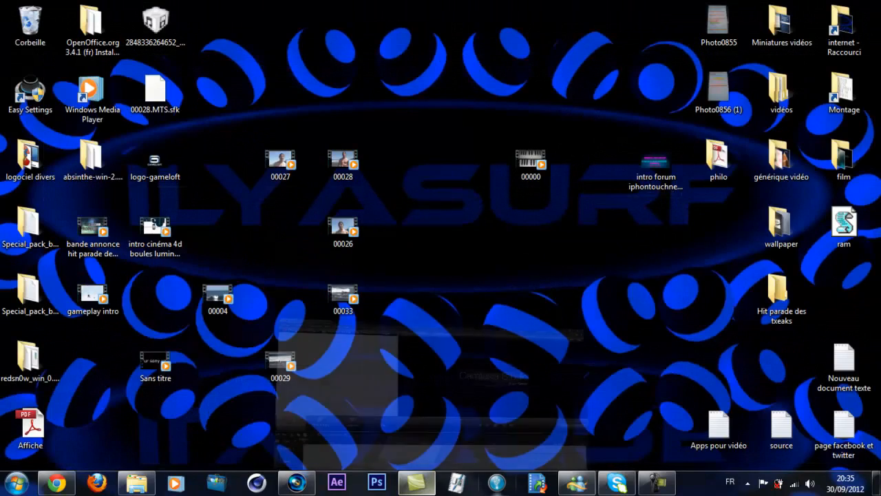
click(657, 482)
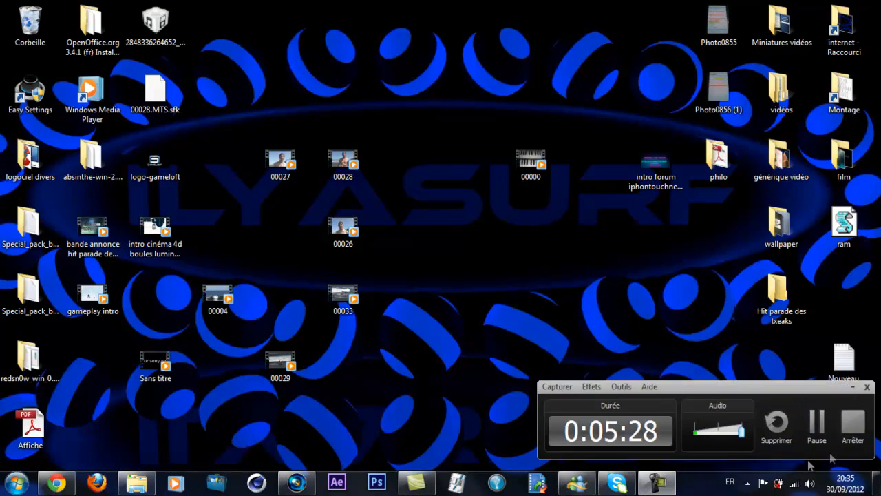
click(853, 426)
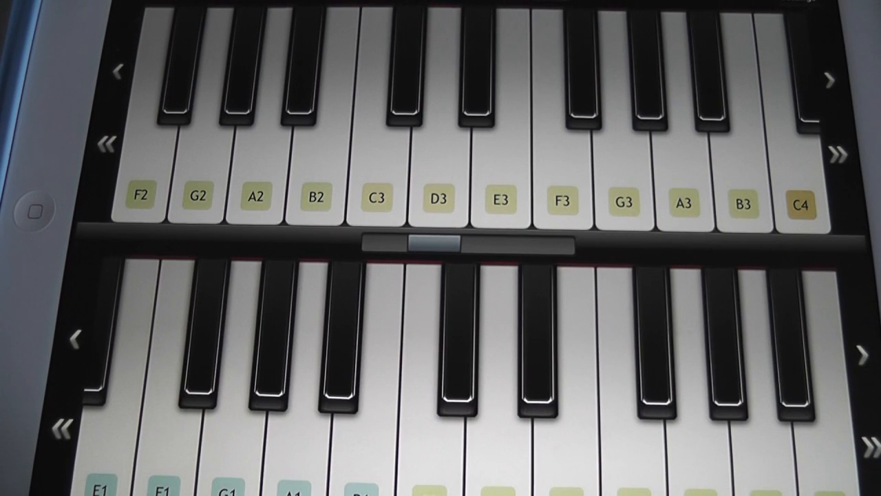